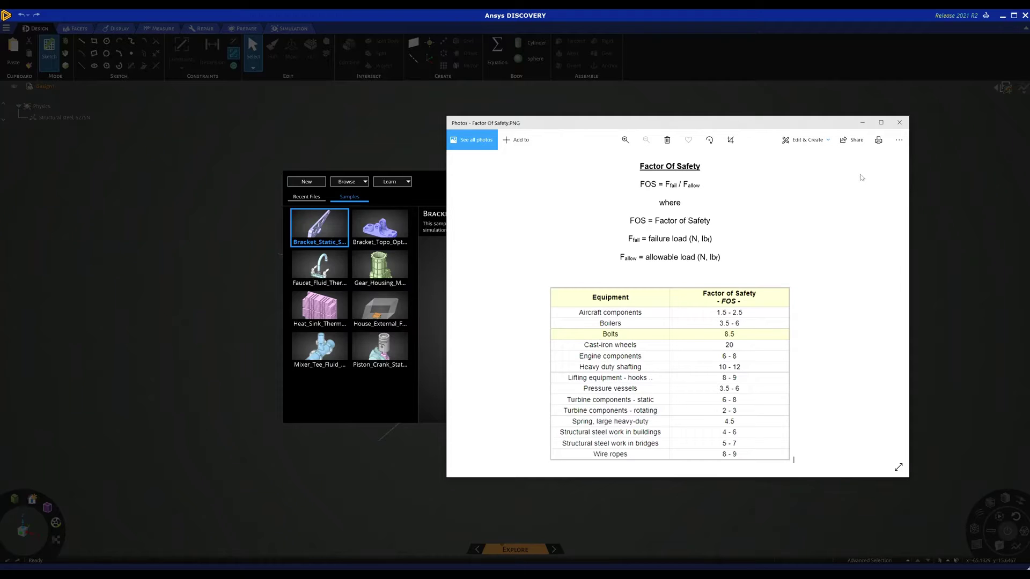
- Put the Factor of Safety image away and open the Bracket_Static_Stress sample
left_click(862, 122)
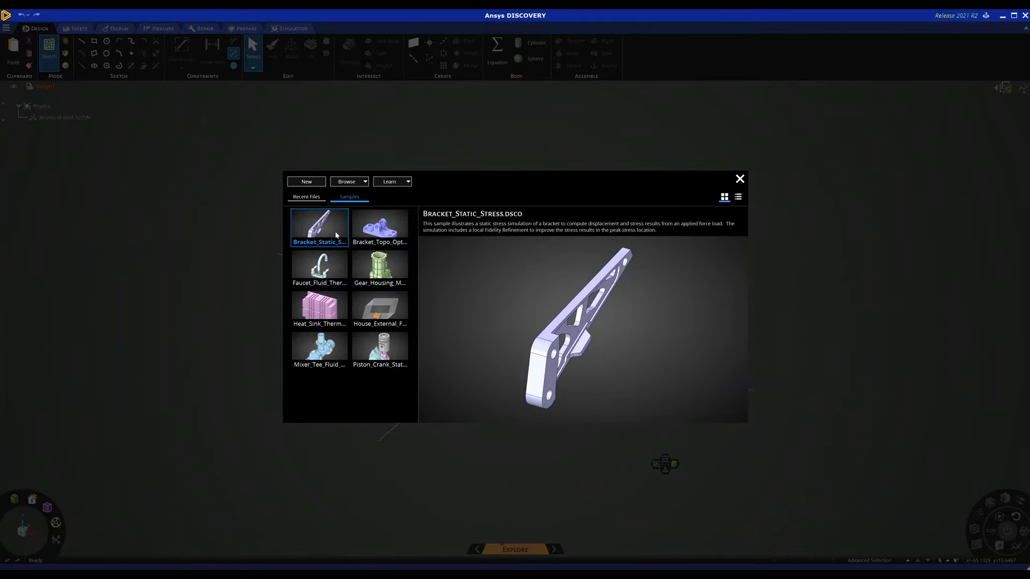
mouse_move(318, 225)
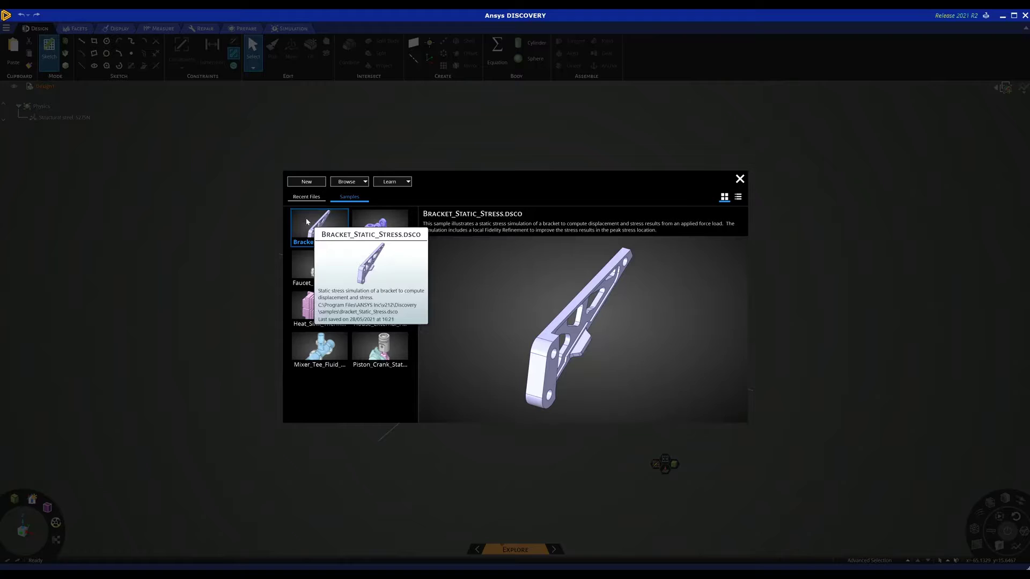
double_click(301, 221)
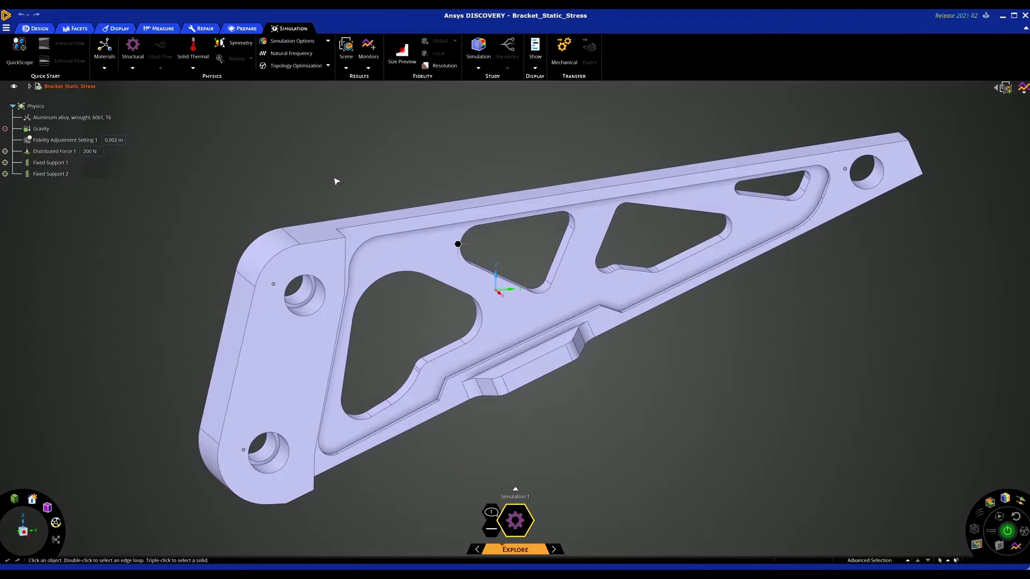
- Review the bracket's physics setup: the aluminum alloy material, the distributed force and the two fixed supports
scroll(354, 182, "down", 4)
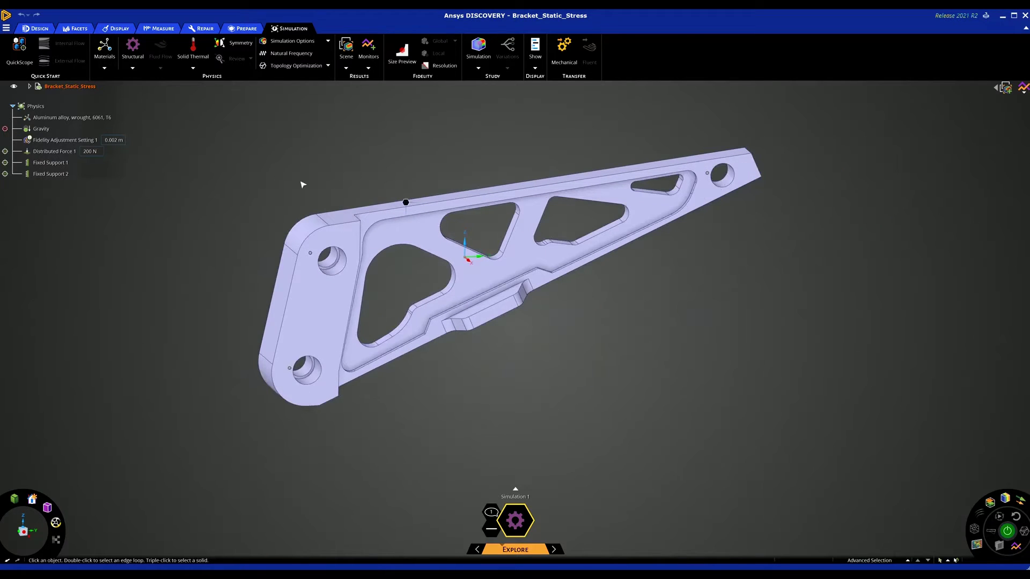
left_click(51, 120)
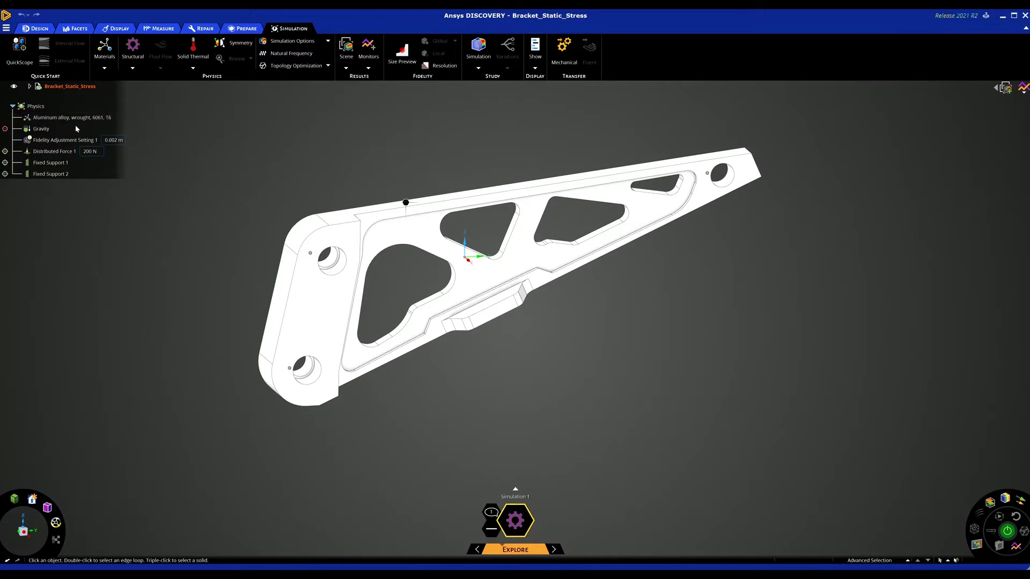
left_click(90, 150)
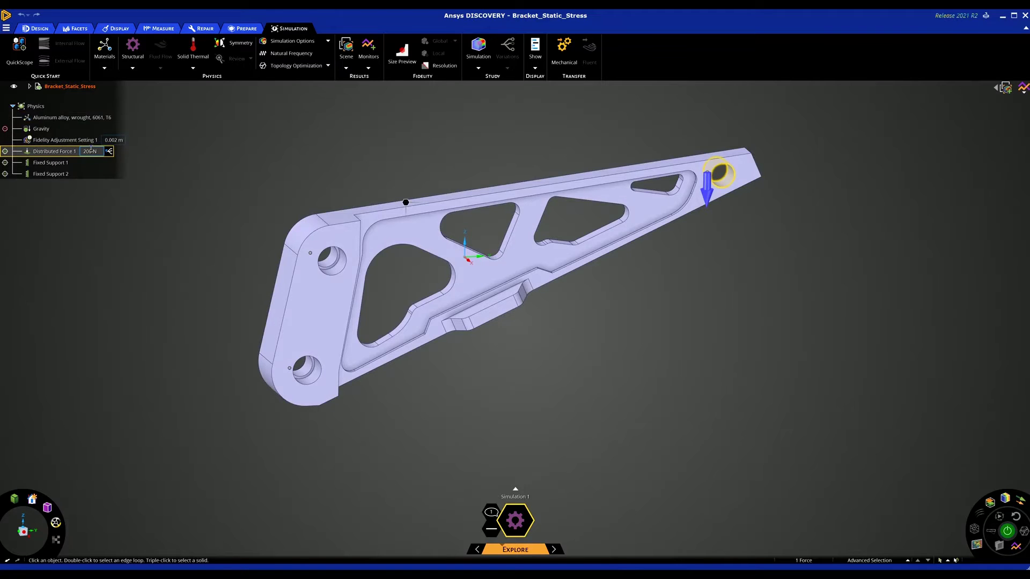
left_click(54, 163)
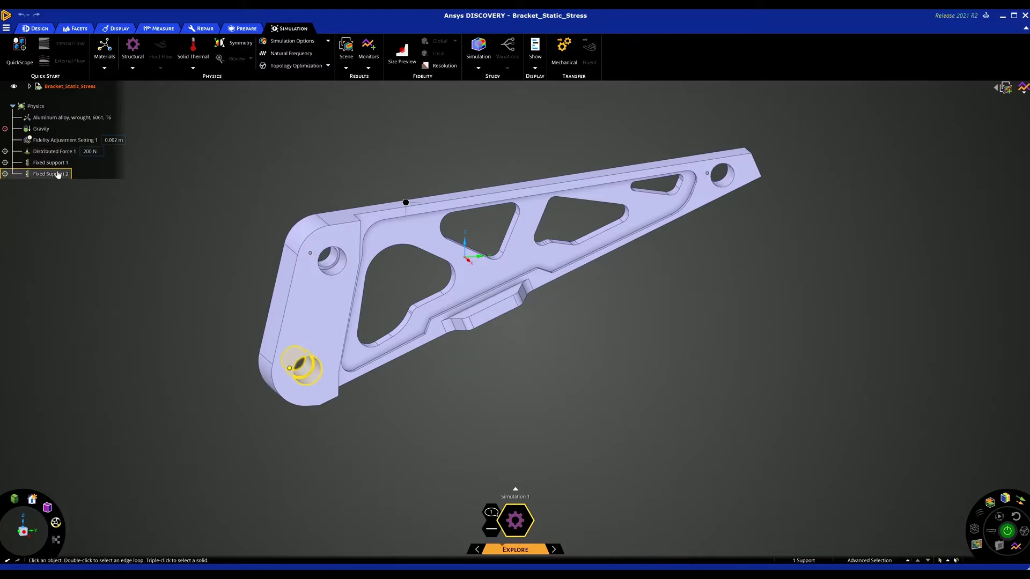
left_click(74, 118)
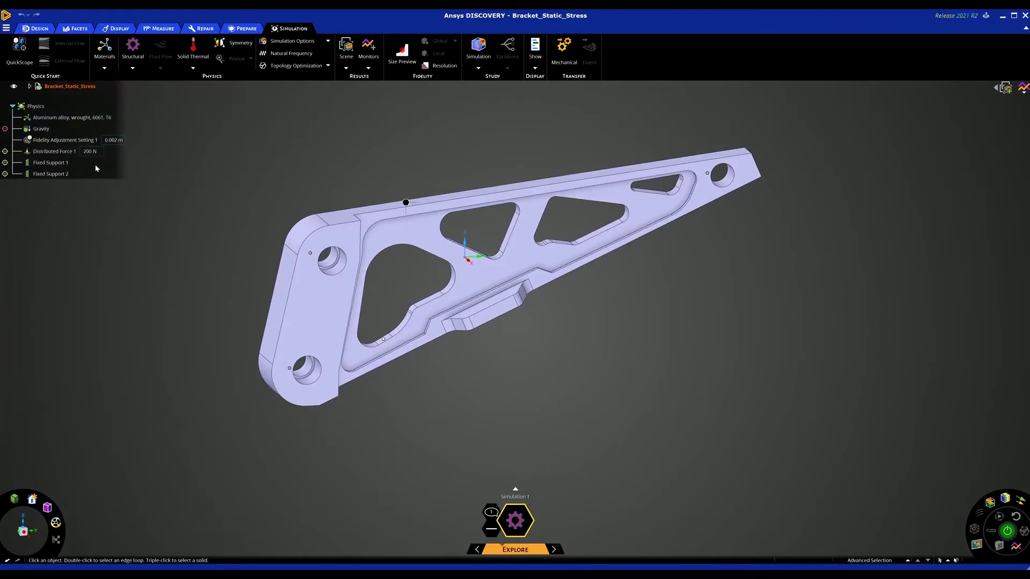
left_click(53, 152)
key("Escape")
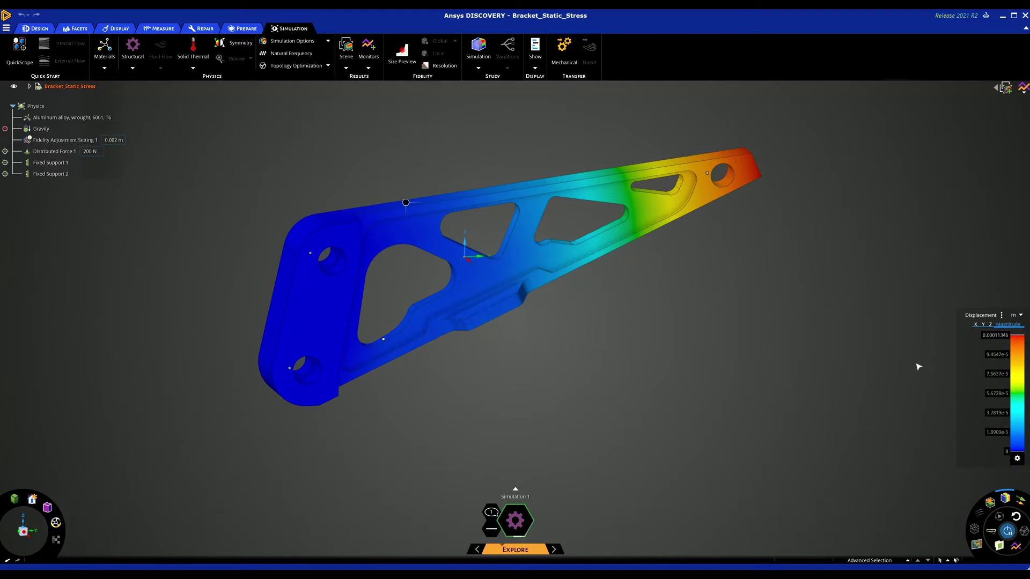
- Switch the displayed result from displacement to Von Mises Stress, with MPa as the unit
left_click(1000, 316)
left_click(987, 325)
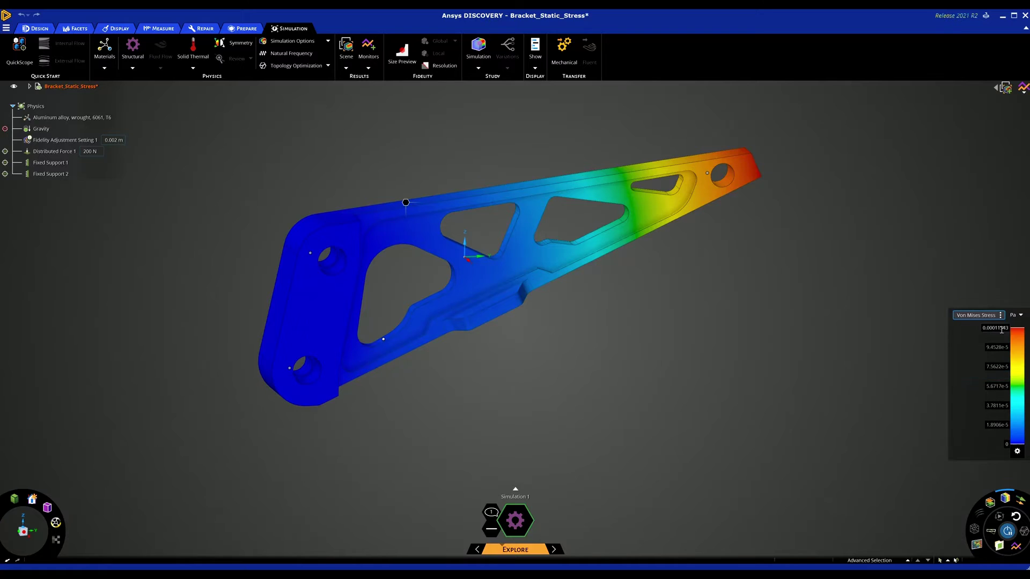
left_click(1020, 317)
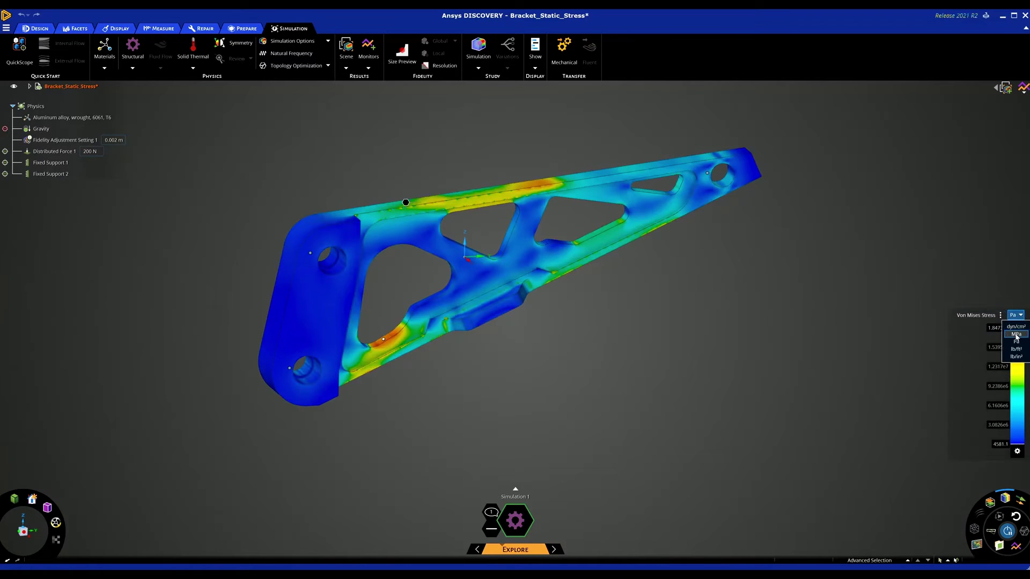
left_click(1015, 335)
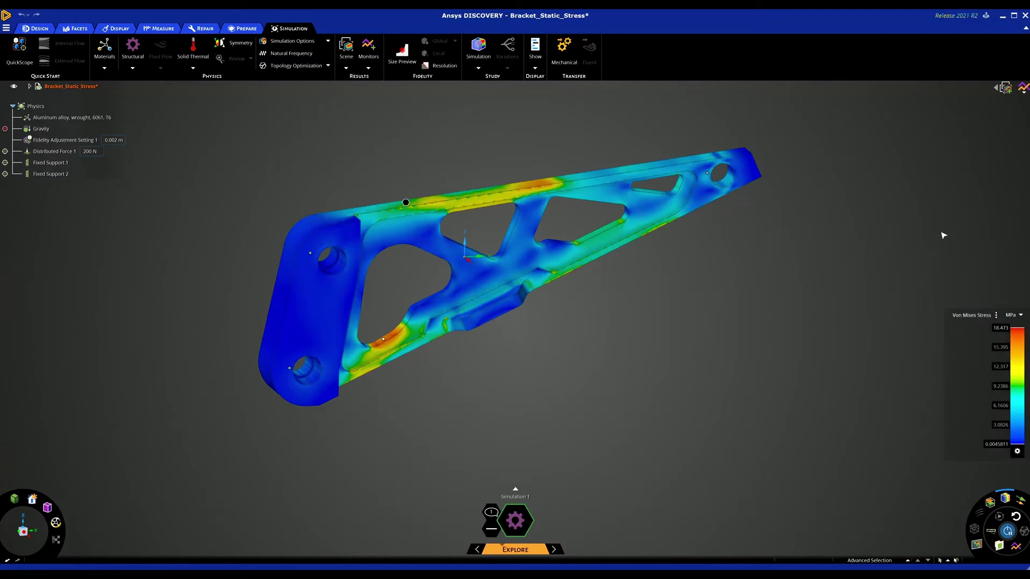
- Open the Factor of Safety monitor's chart and place it clear of the bracket
left_click(1022, 89)
left_click(958, 100)
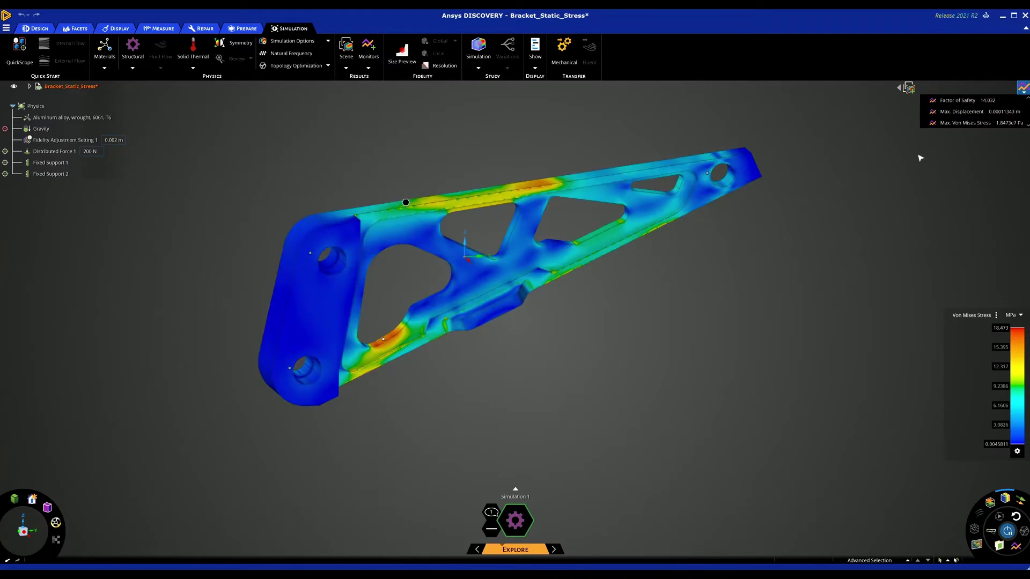
right_click(963, 102)
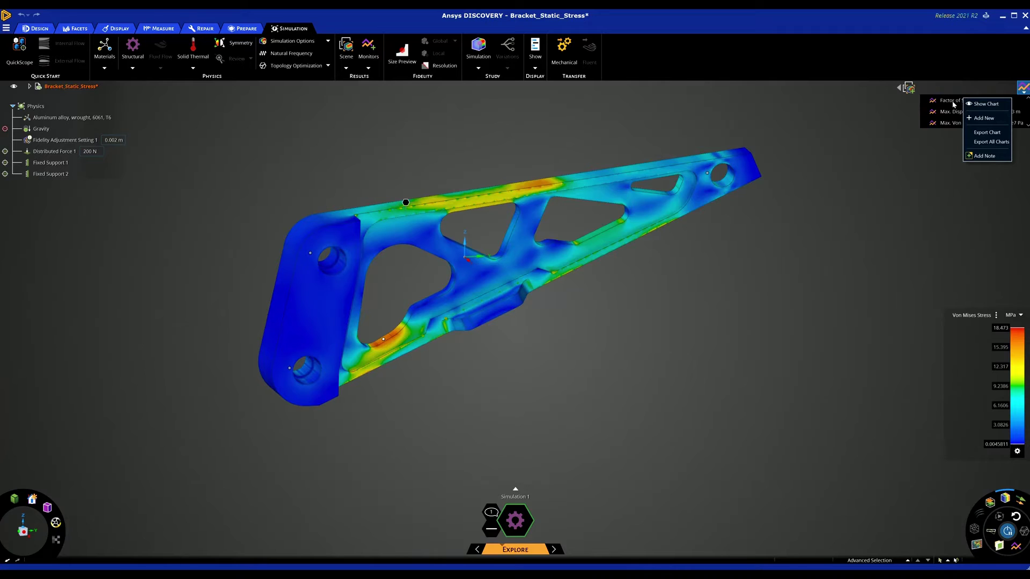
left_click(978, 105)
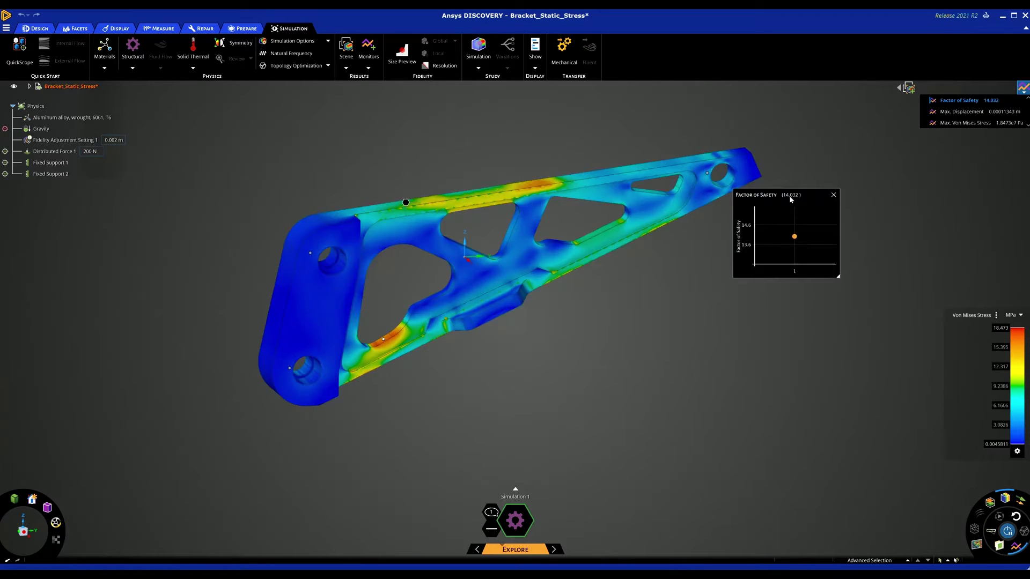
left_click_drag(798, 196, 864, 180)
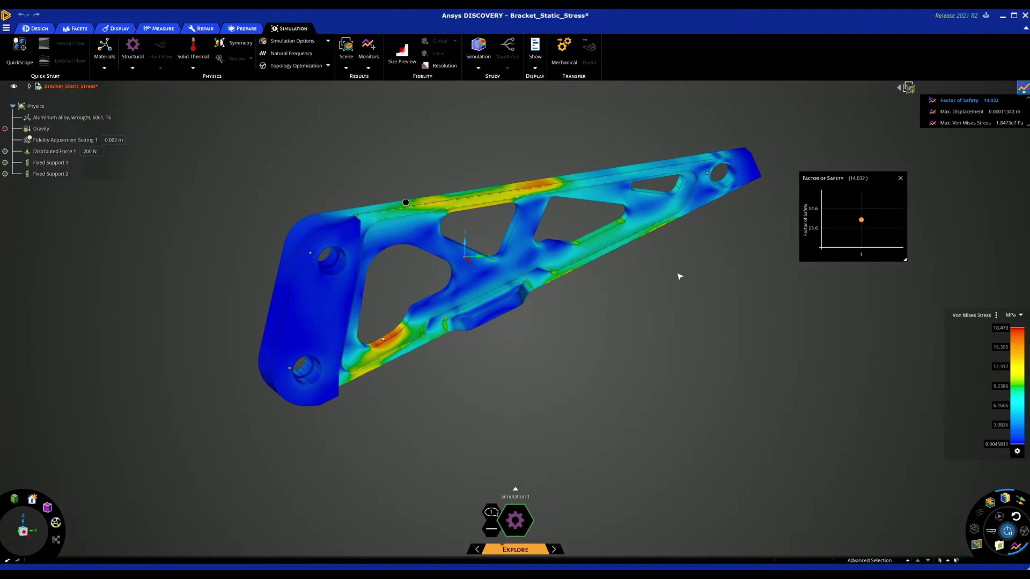
left_click(966, 102)
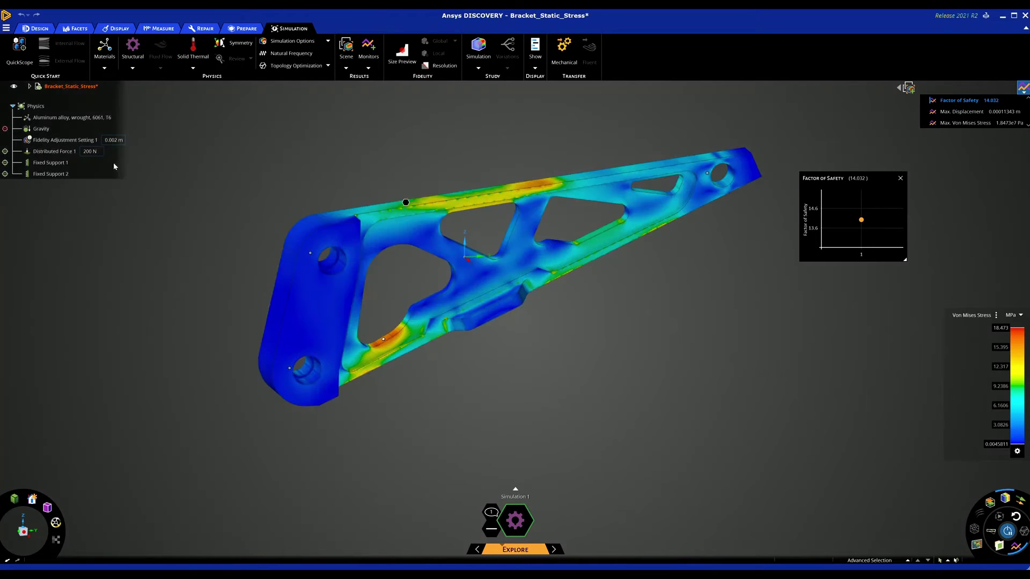
- Set Distributed Force 1 on the bracket's end hole to 500 N
left_click(92, 152)
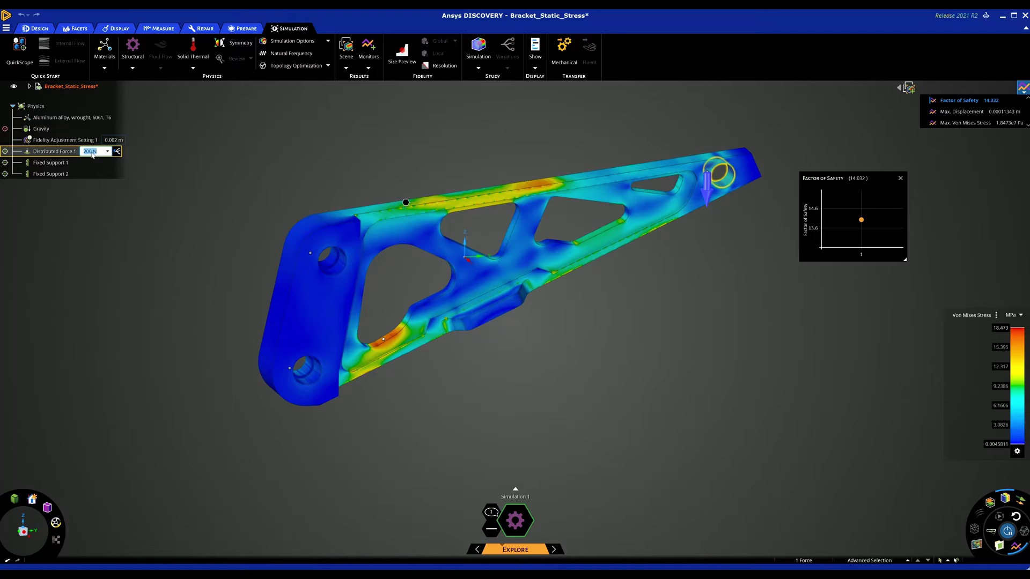
type("699")
key("BackSpace")
key("BackSpace")
key("BackSpace")
key("BackSpace")
type("500")
key("Return")
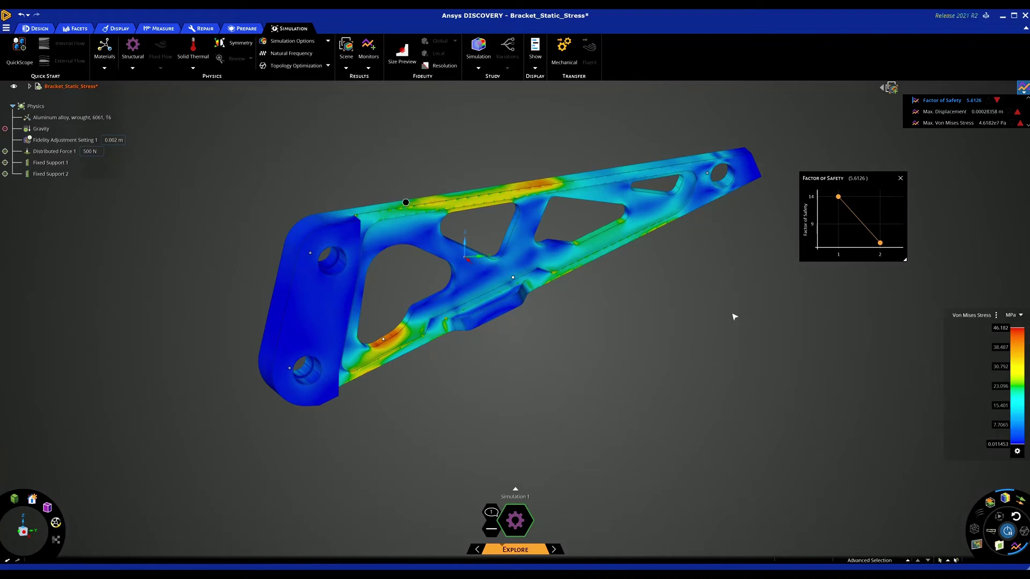
- Inspect the high-stress corner of the largest cutout and lower the Von Mises legend's upper limit to about 42.8 MPa
left_click(976, 104)
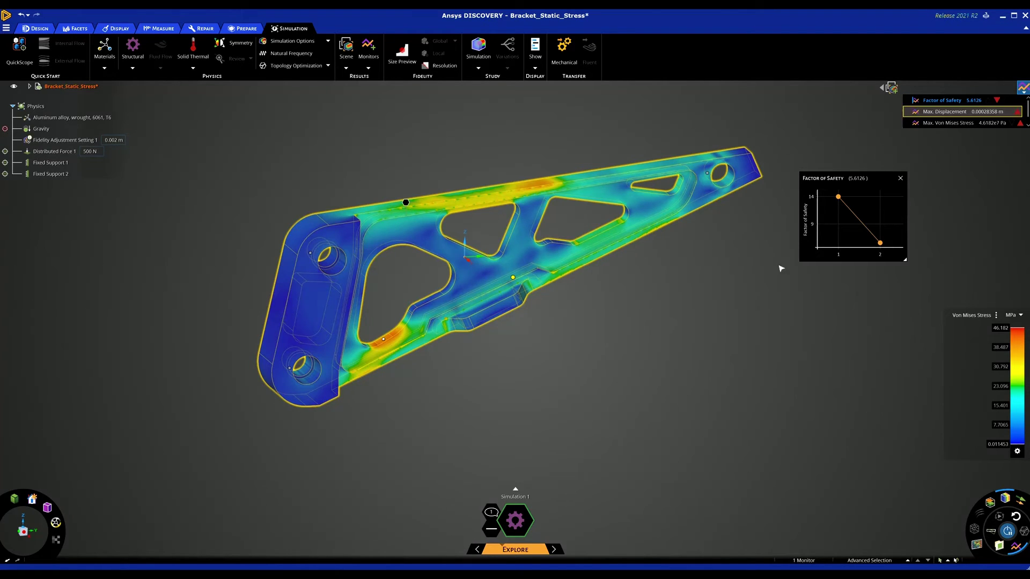
left_click(619, 341)
middle_click_drag(620, 343, 611, 340)
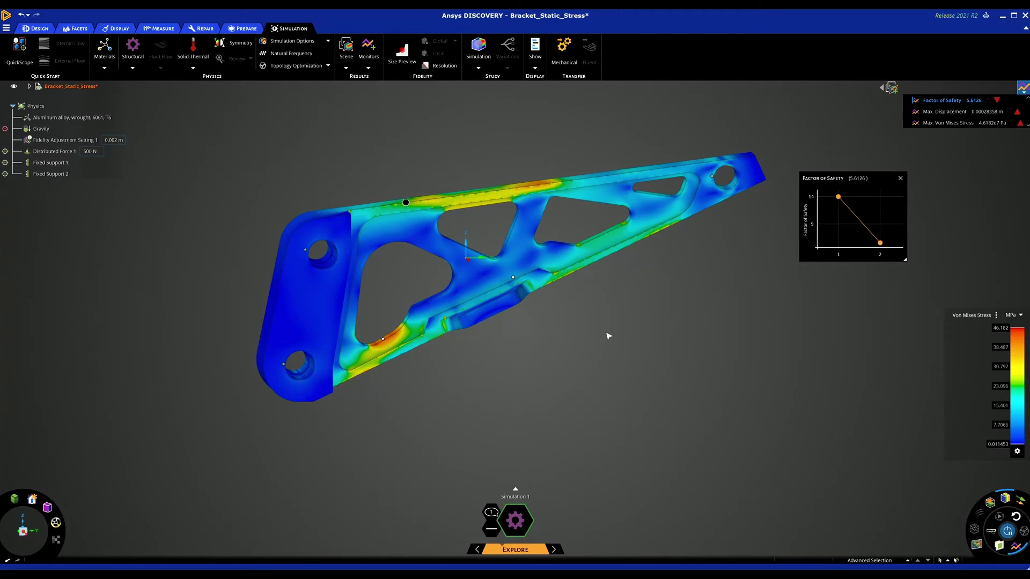
middle_click_drag(609, 336, 616, 338)
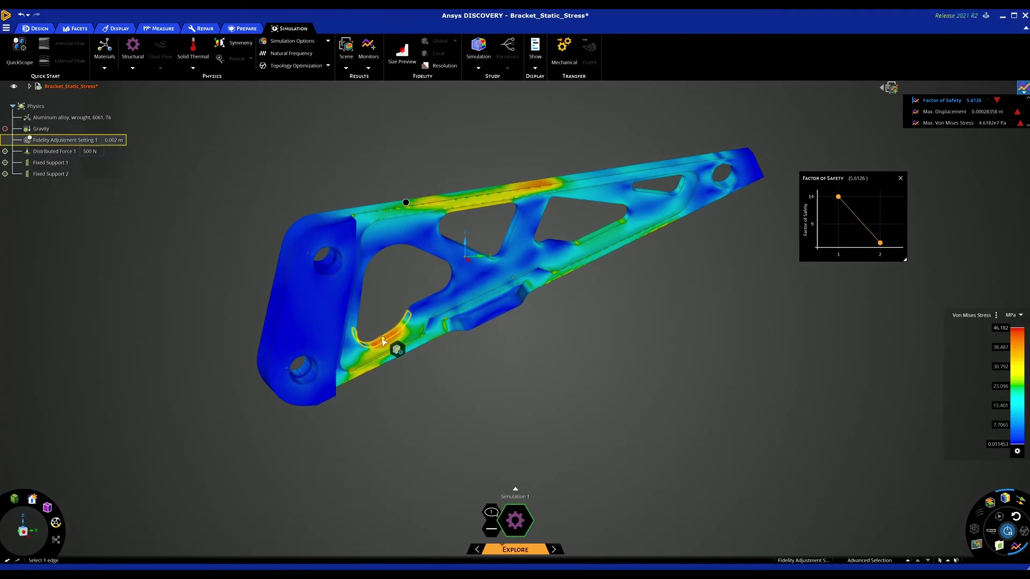
left_click(397, 350)
left_click(368, 298)
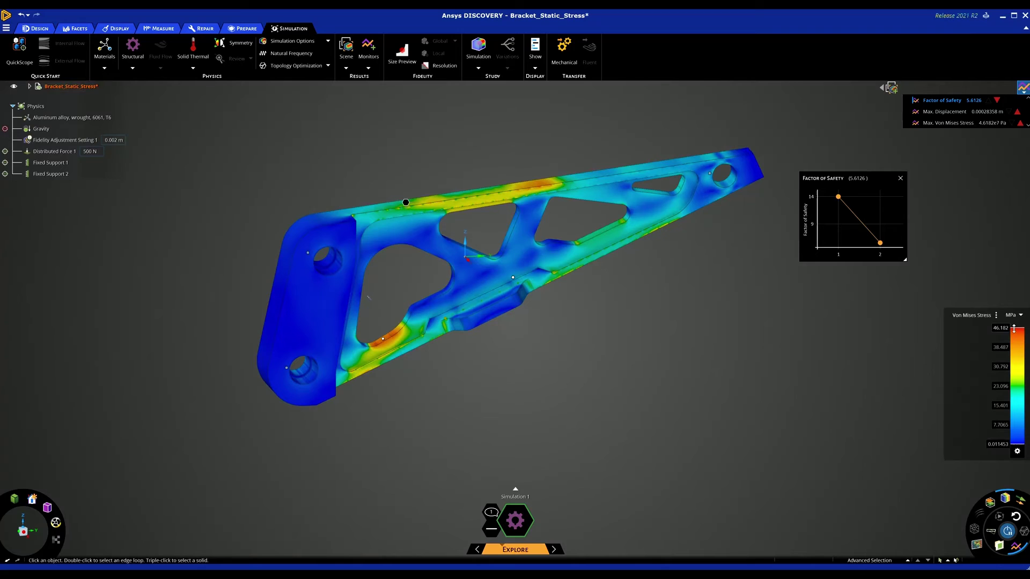
left_click_drag(1014, 328, 1015, 361)
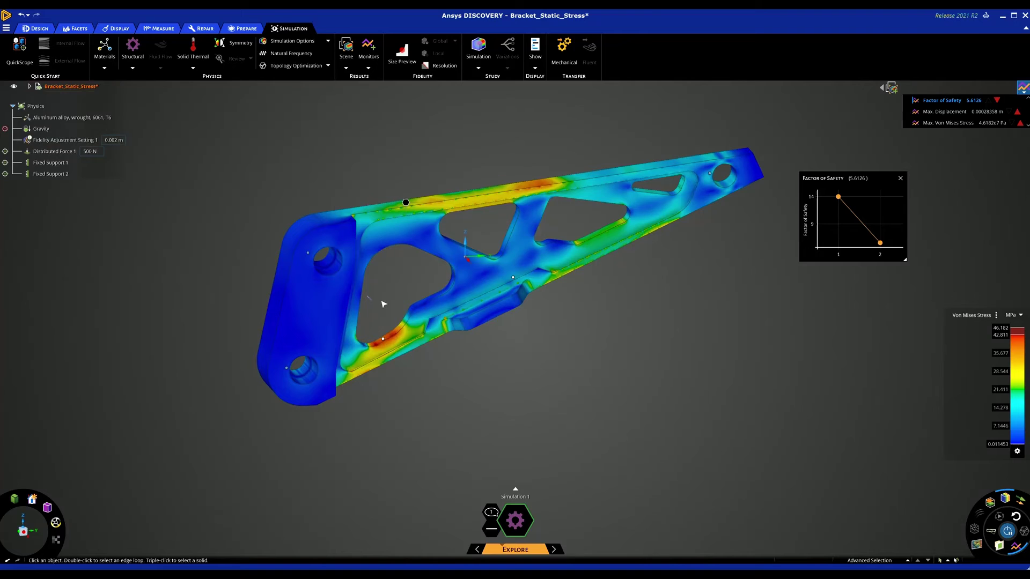
- Pull the full loop of inner faces of the bracket's largest cutout inward by about 0.0024 m to shrink the opening
key("p")
left_click(383, 342)
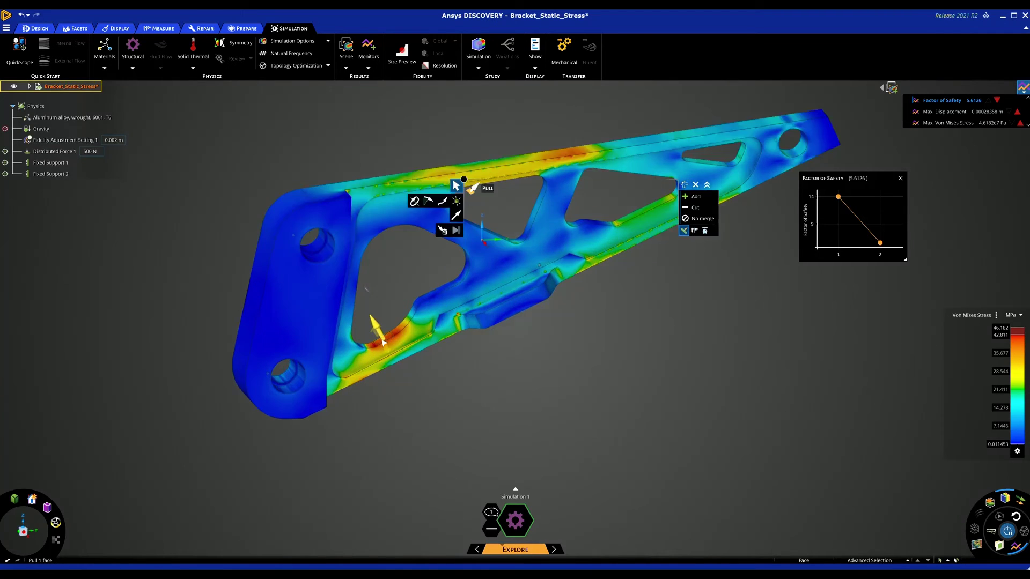
scroll(383, 342, "up", 3)
double_click(384, 339)
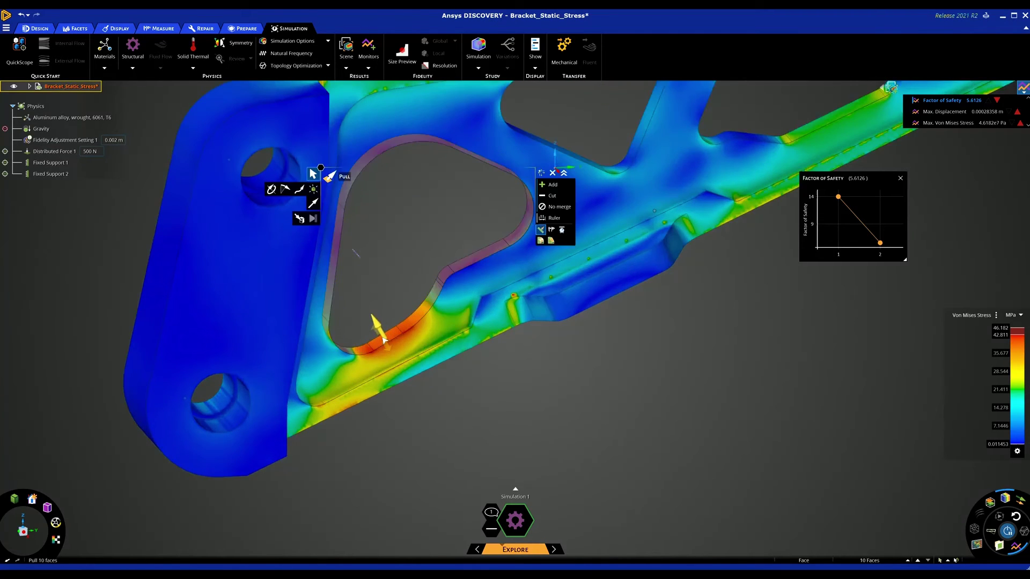
scroll(384, 339, "down", 2)
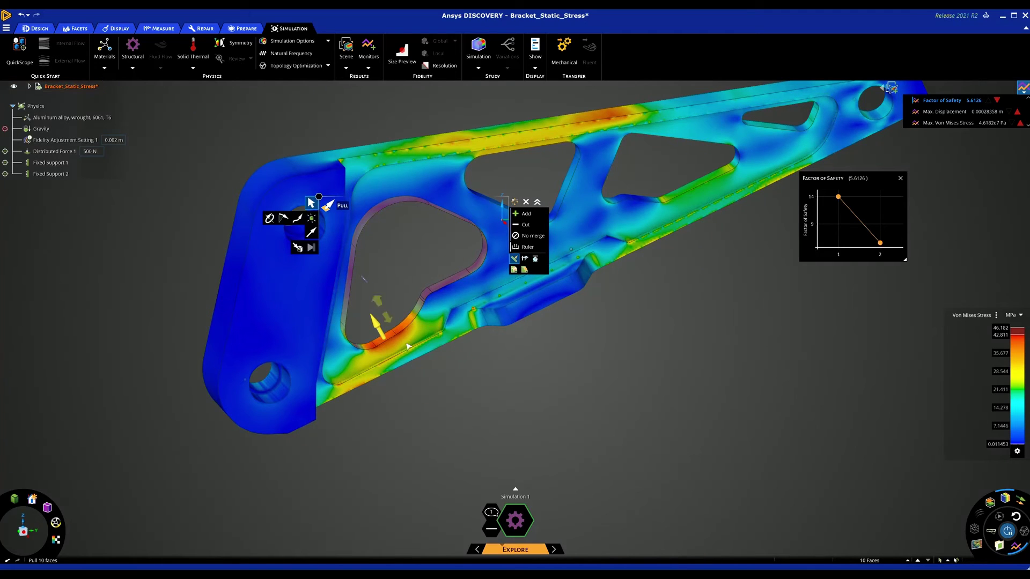
left_click_drag(436, 413, 433, 402)
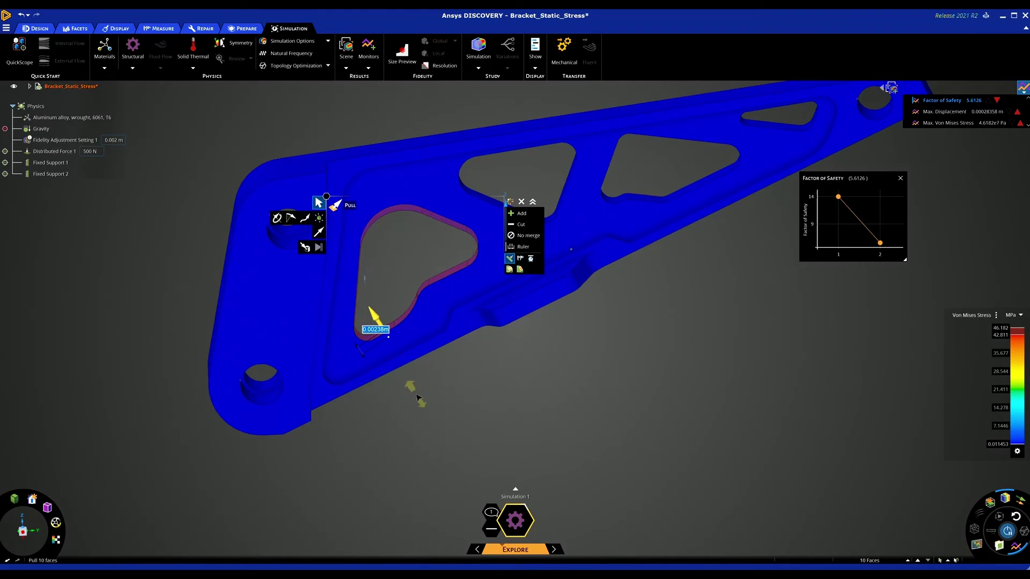
middle_click_drag(418, 398, 393, 379)
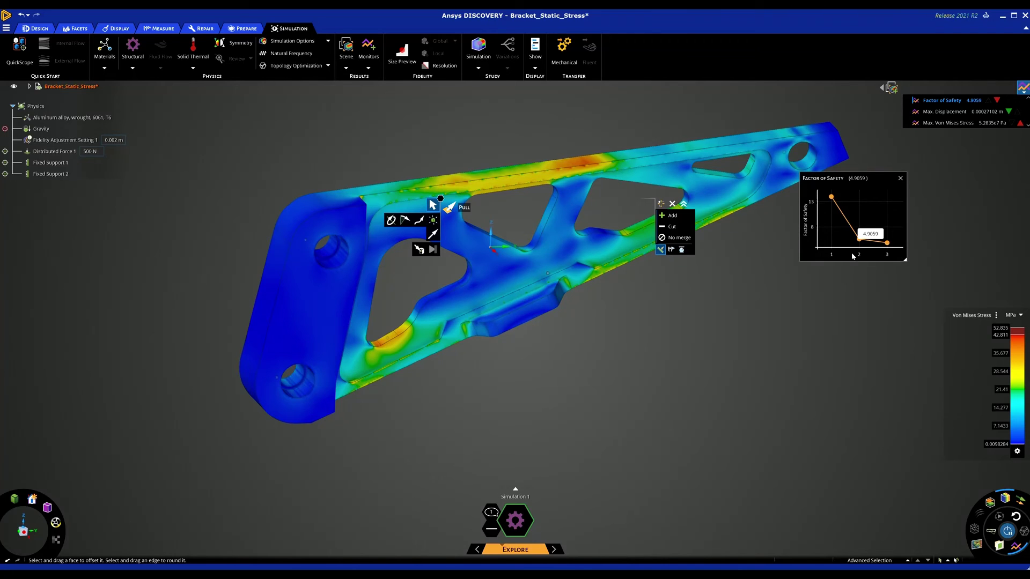
- Pull the single curved face at the largest cutout's lower, high-stress corner to add material there
middle_click_drag(510, 415, 479, 418)
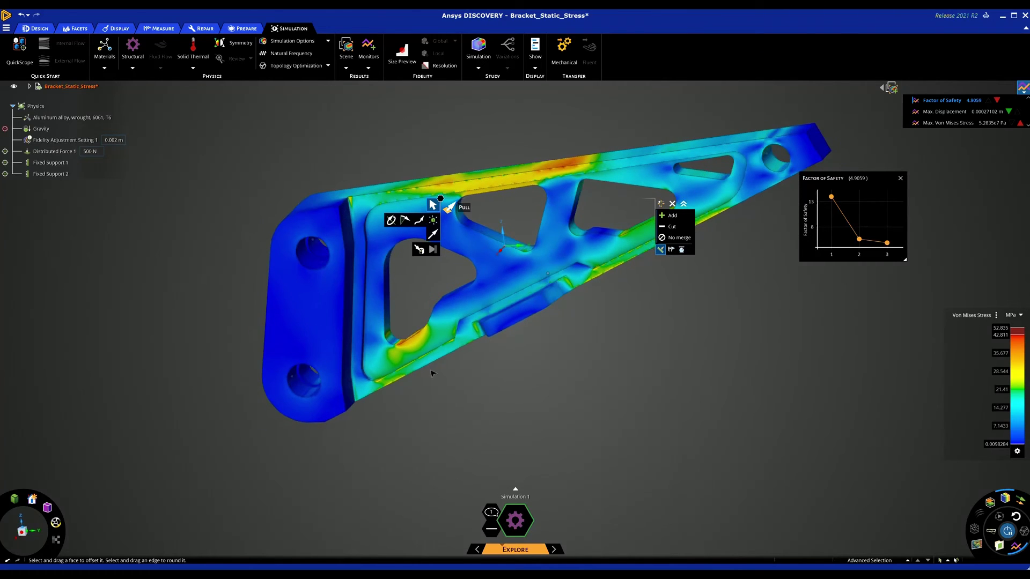
left_click(393, 342)
left_click_drag(393, 341, 467, 405)
left_click(504, 407)
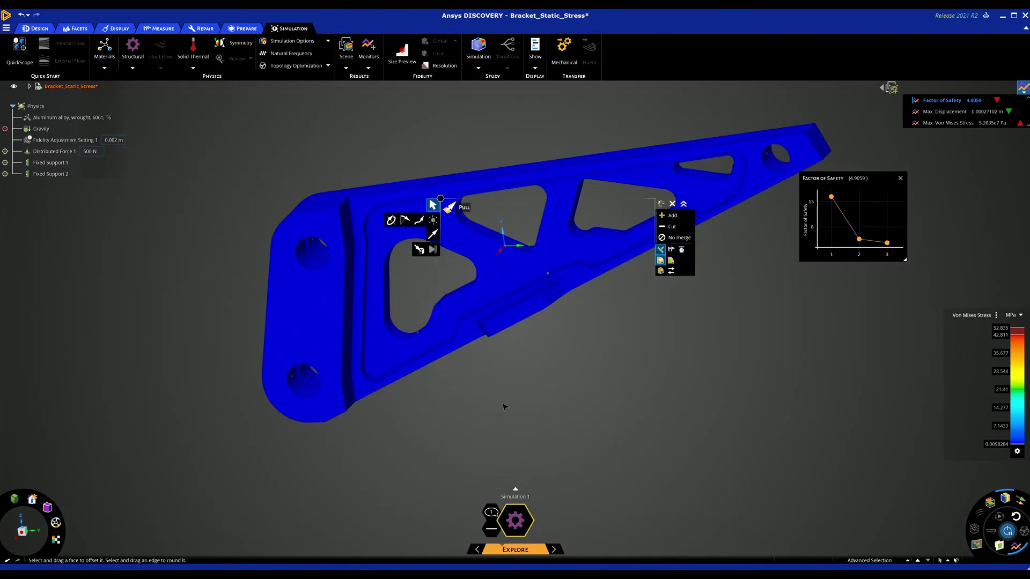
middle_click_drag(506, 407, 595, 415)
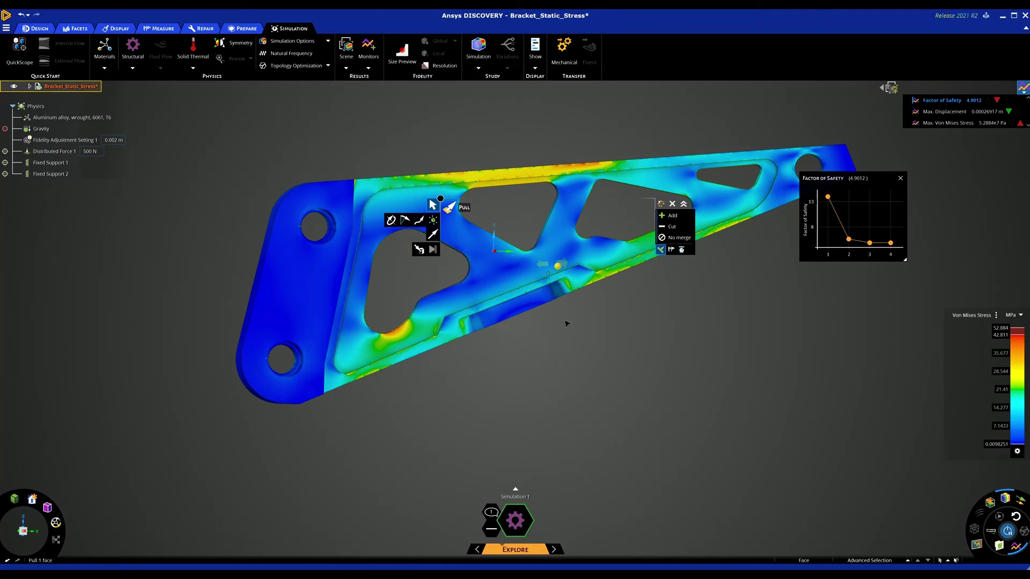
middle_click_drag(567, 322, 589, 349)
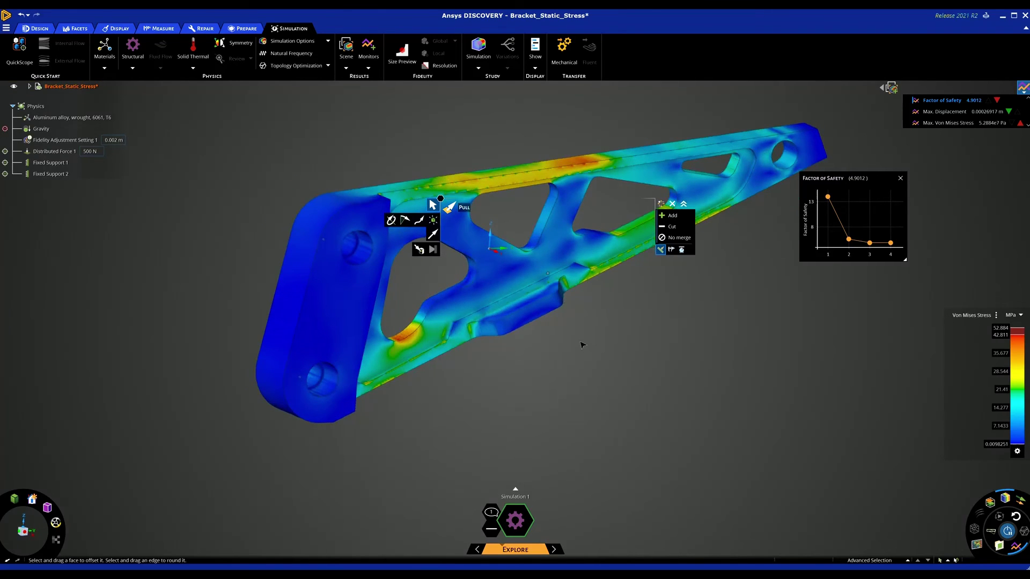
- Delete the full loop of inner faces of the bracket's largest cutout to fill the opening with solid material
left_click(518, 305)
left_click(452, 292)
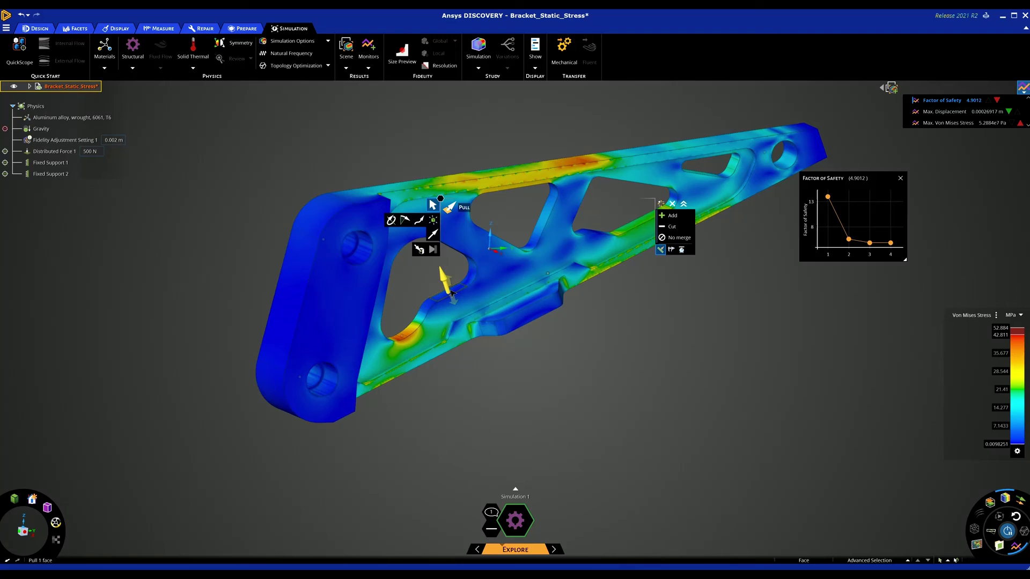
double_click(452, 293)
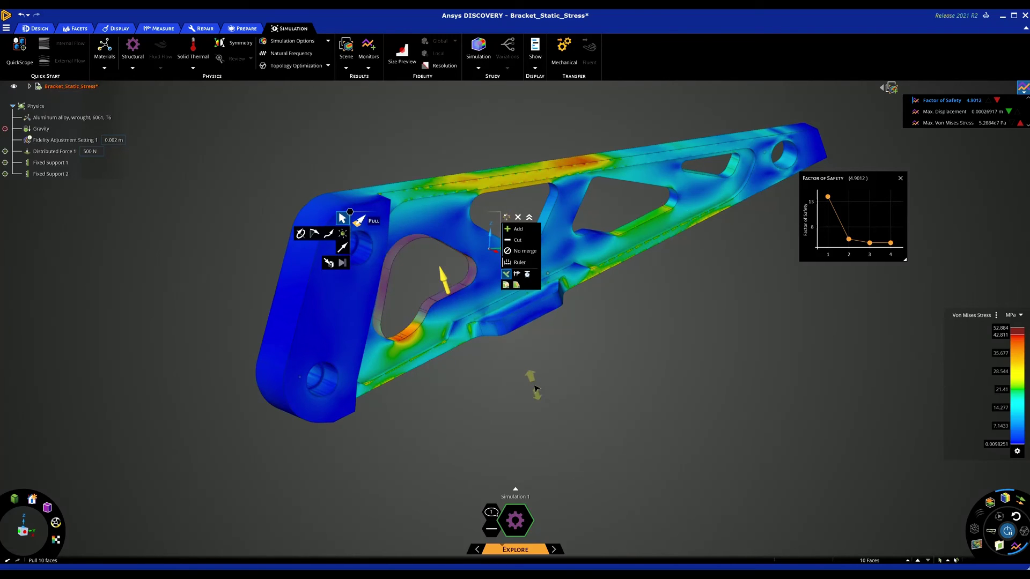
key("Delete")
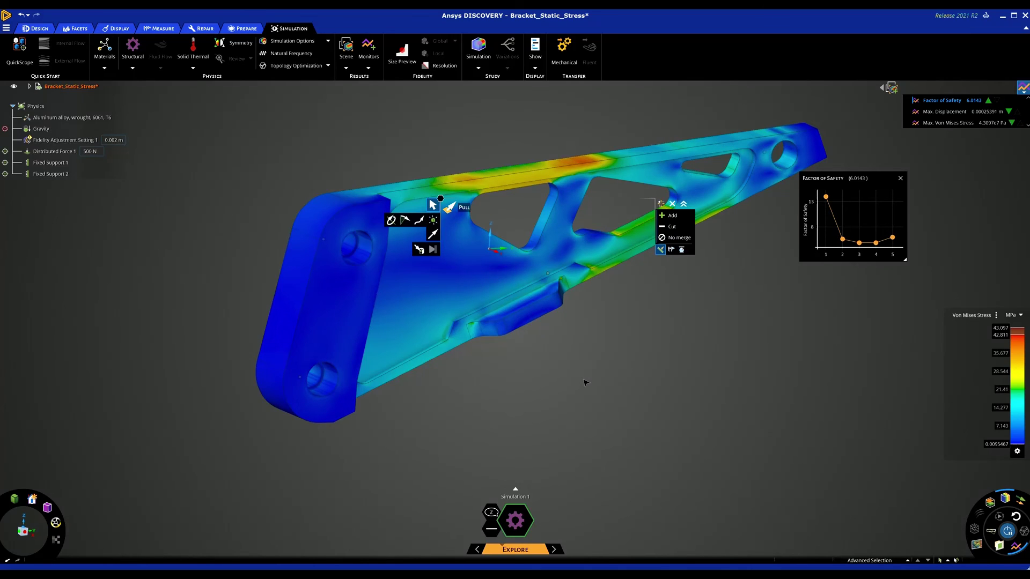
- Compare the factor of safety of the second and fifth results on the Factor of Safety monitor chart
left_click(943, 101)
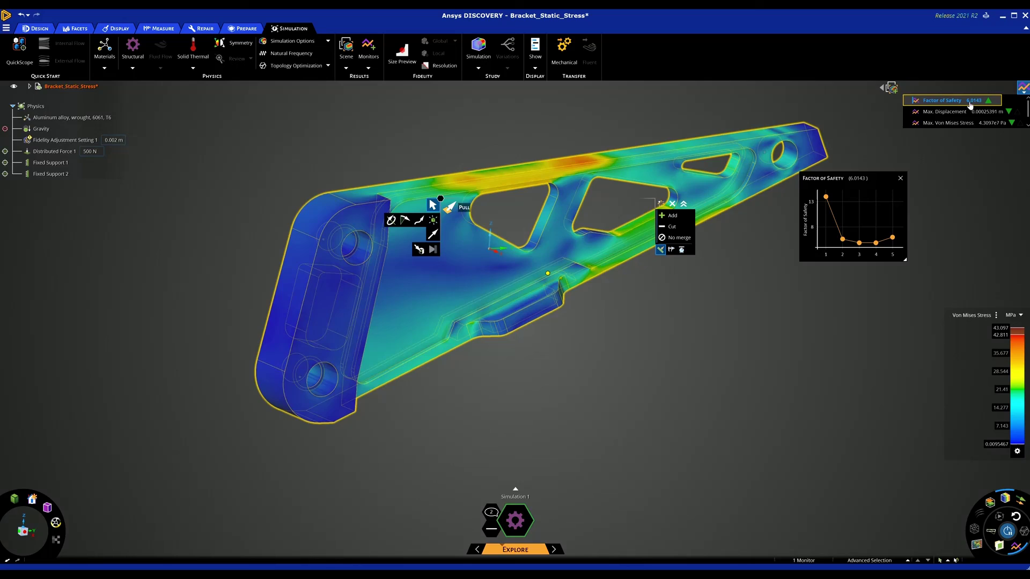
left_click(970, 105)
mouse_move(843, 236)
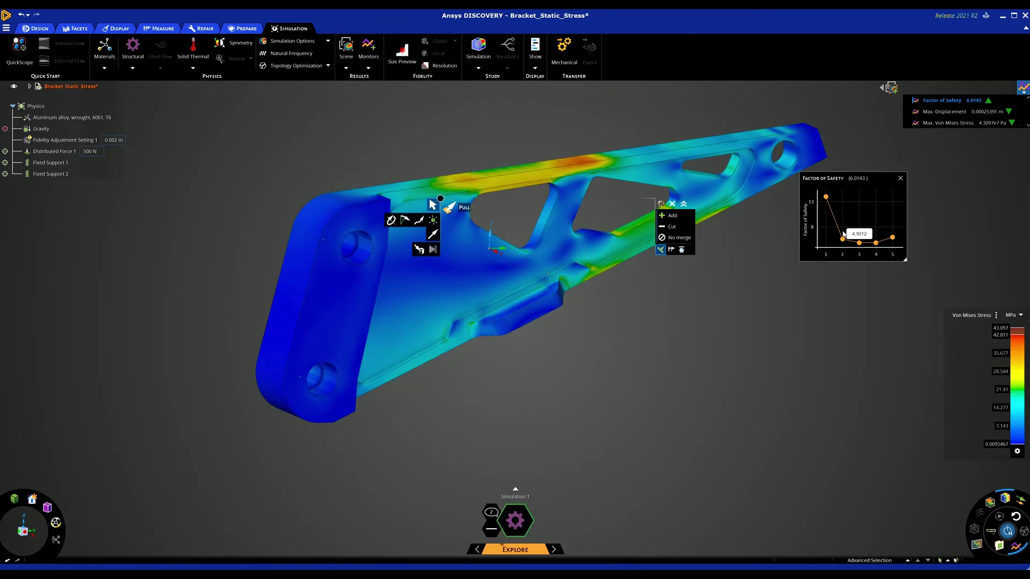
mouse_move(893, 241)
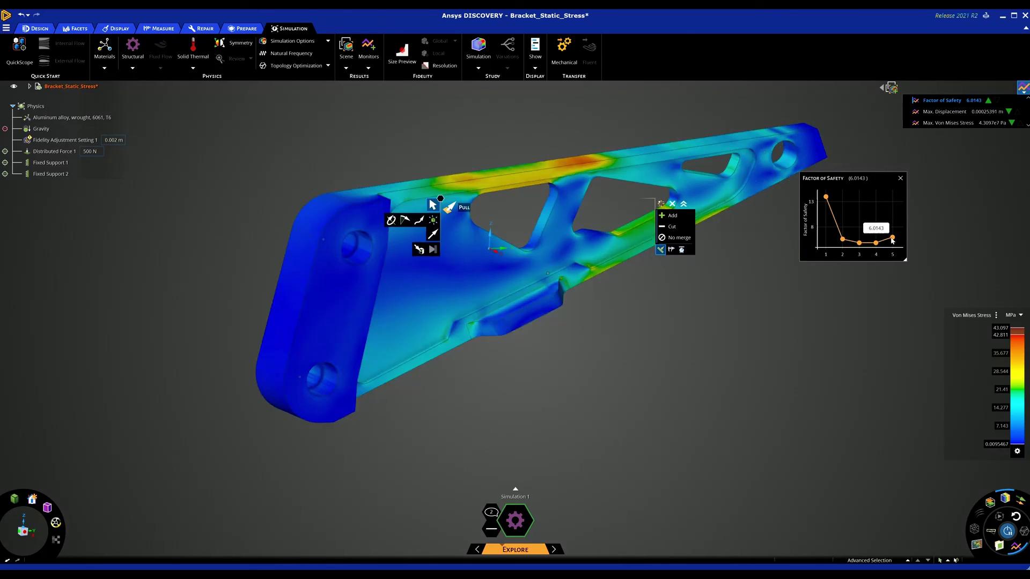
- Turn the bracket to show its whole side face and exit the Pull tool
scroll(782, 333, "down", 1)
middle_click_drag(782, 334, 688, 356)
scroll(722, 353, "down", 1)
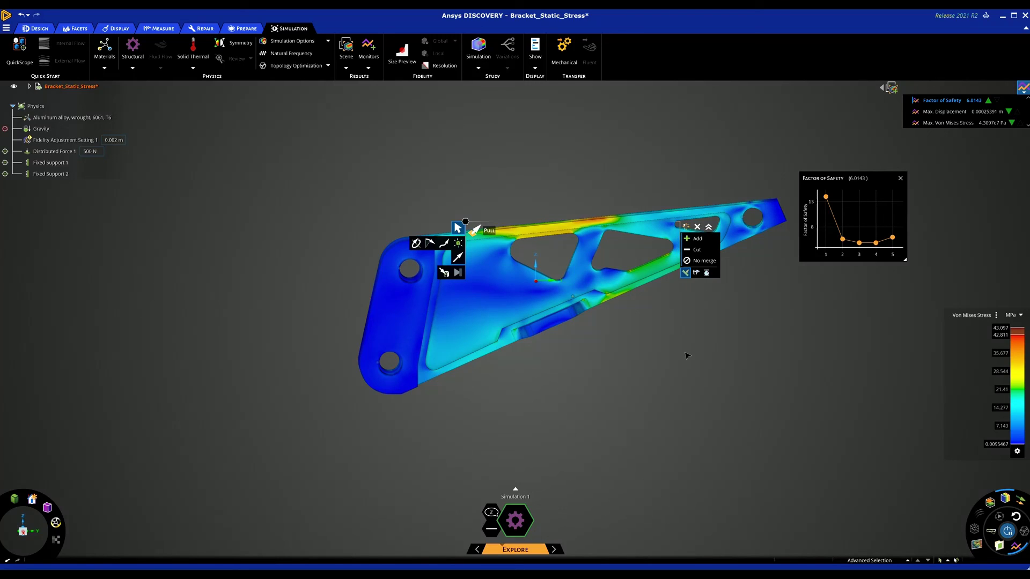
key("Escape")
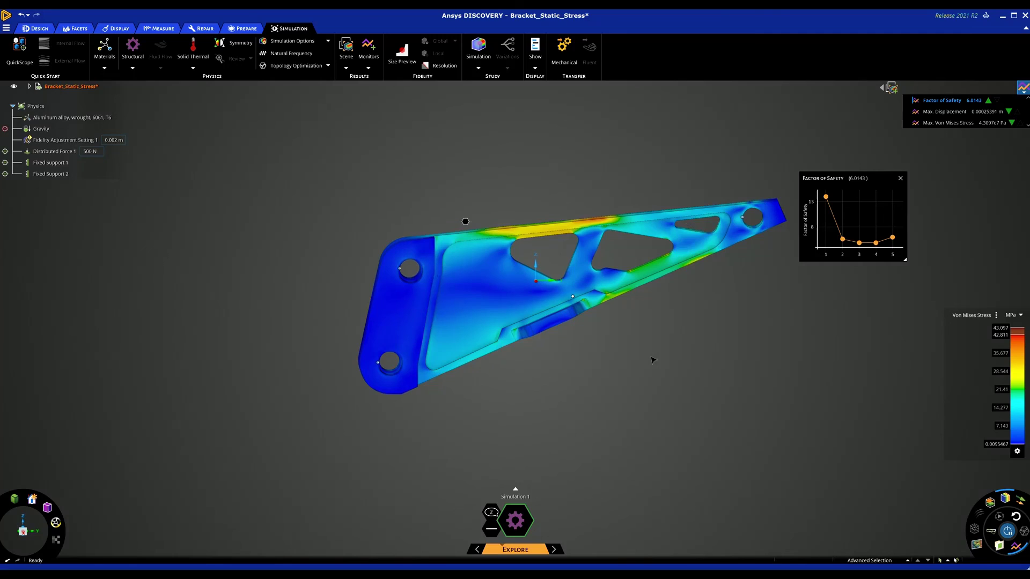